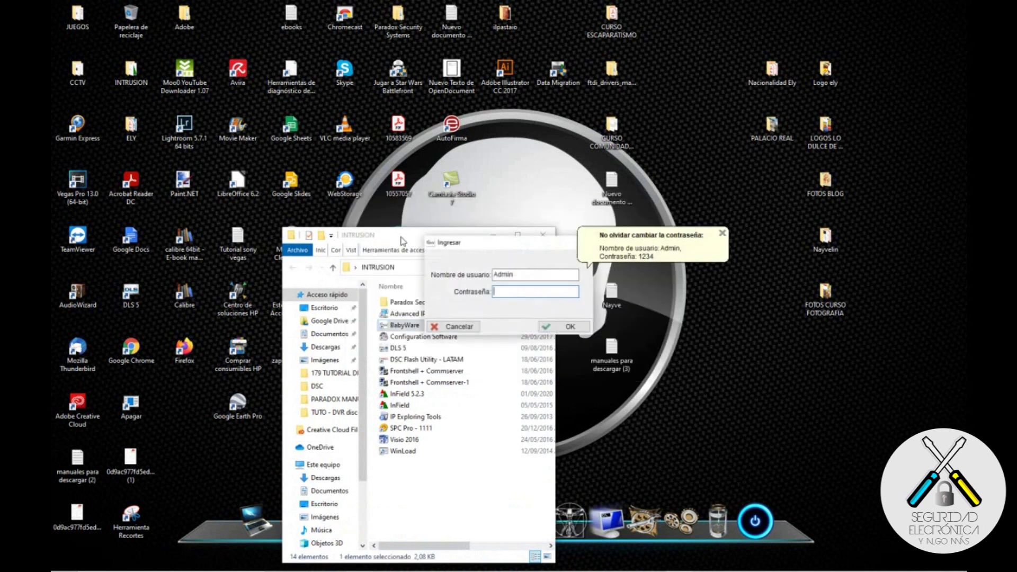
# Step: Log in to BabyWare with the account password
pyautogui.click(494, 235)
pyautogui.click(513, 291)
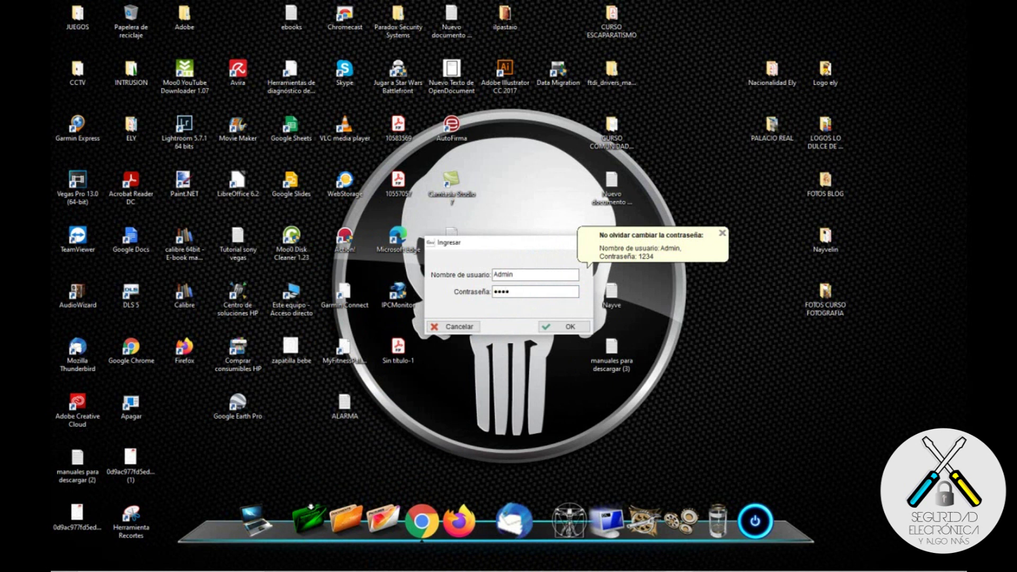
pyautogui.write('1234')
pyautogui.click(565, 327)
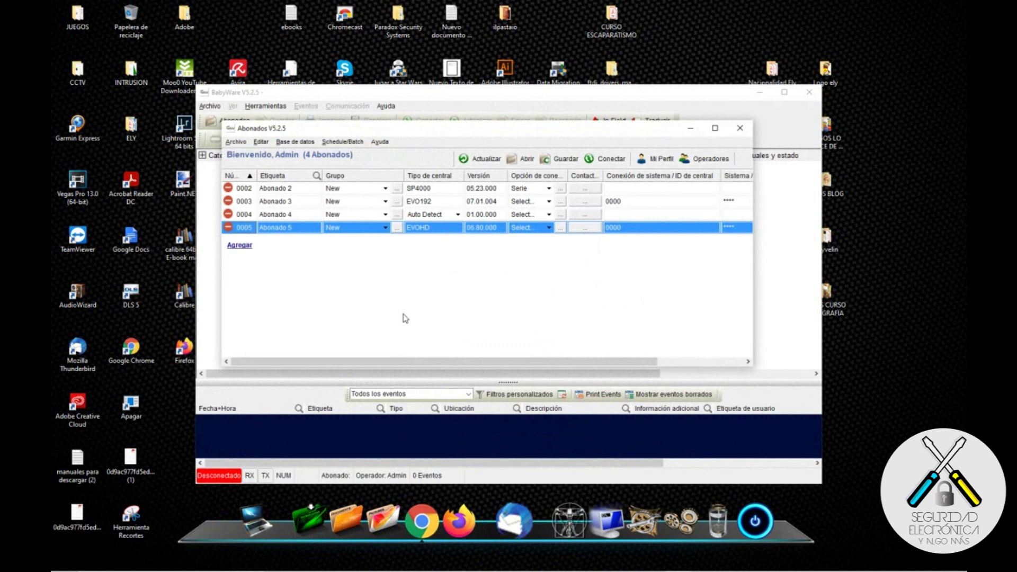
# Step: Add a new subscriber, Abonado 7, with panel type MG5050, and open its connection settings
pyautogui.click(241, 245)
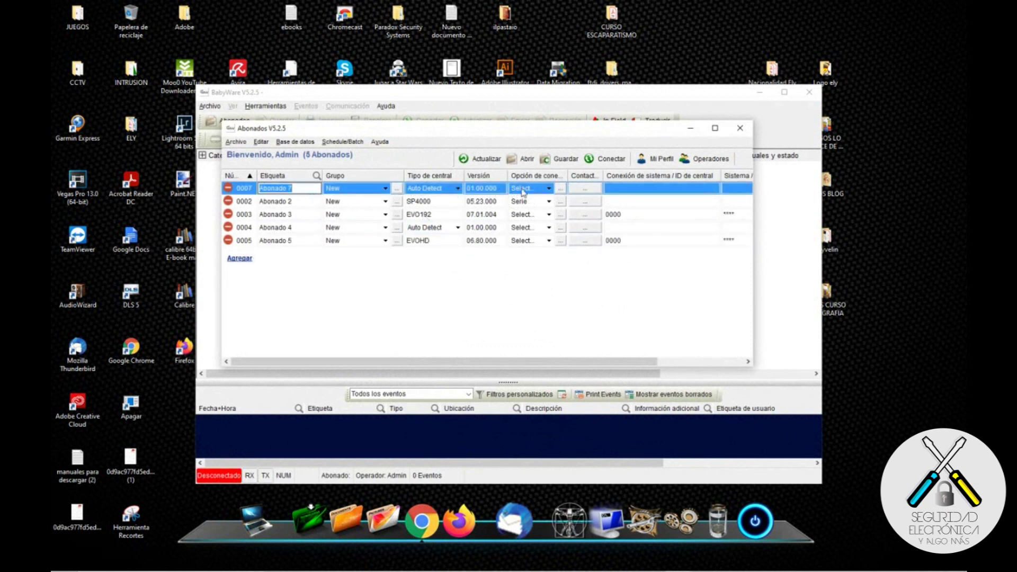
pyautogui.click(456, 190)
pyautogui.click(458, 191)
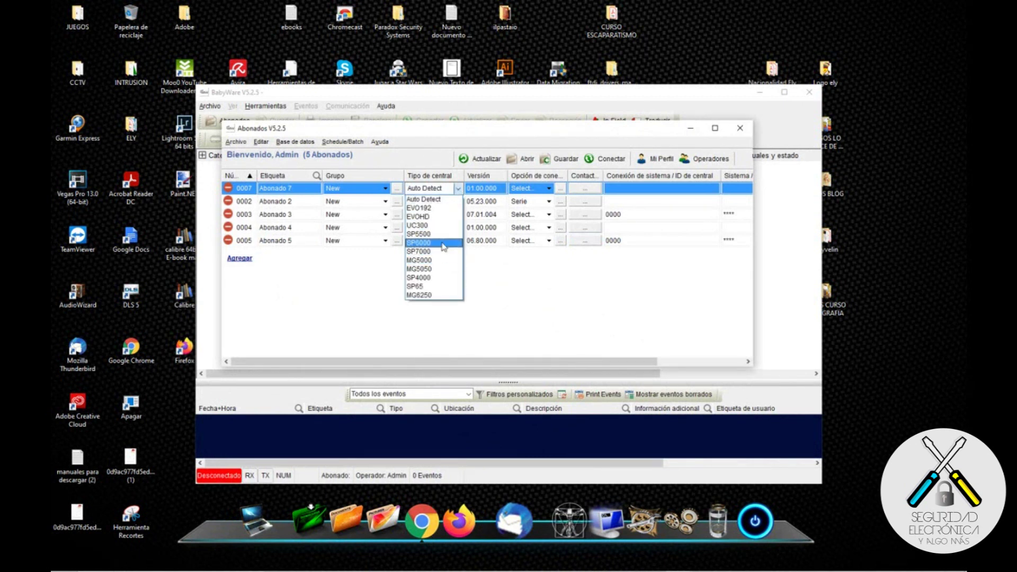
pyautogui.click(419, 270)
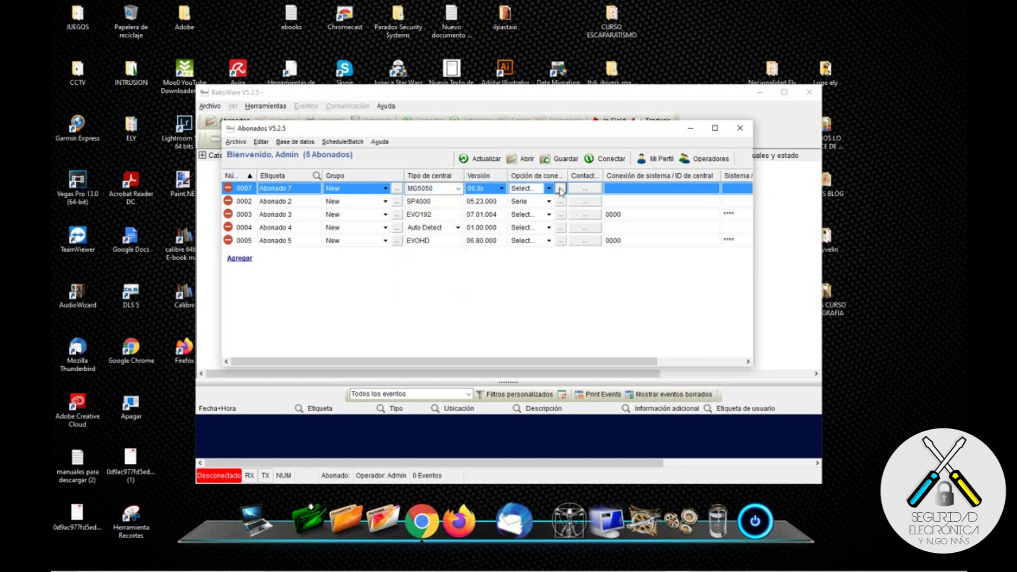
pyautogui.click(560, 189)
# Step: Set Abonado 7 to a serial connection on USB Serial Port (COM3) and connect to it
pyautogui.click(517, 126)
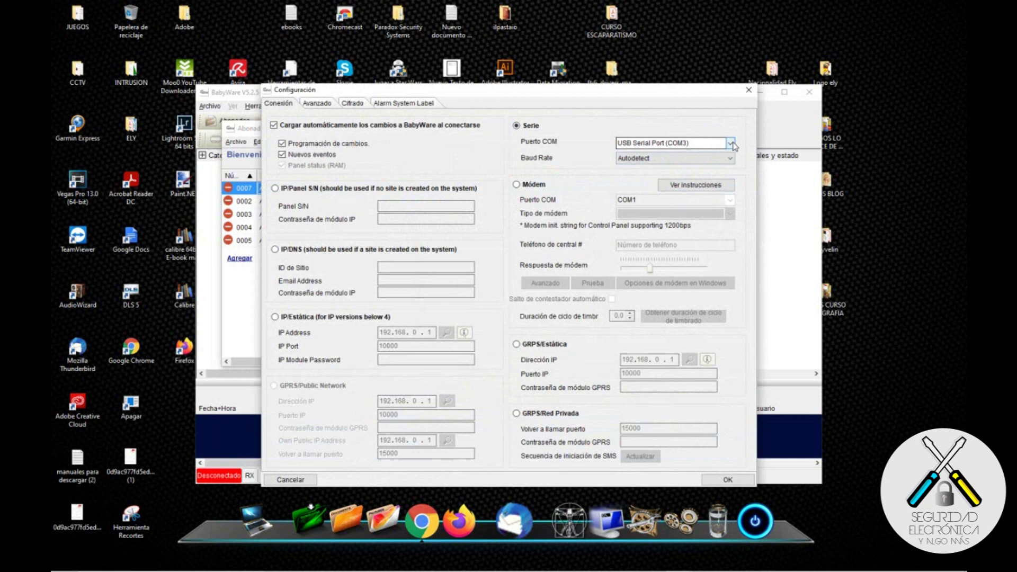
pyautogui.click(731, 143)
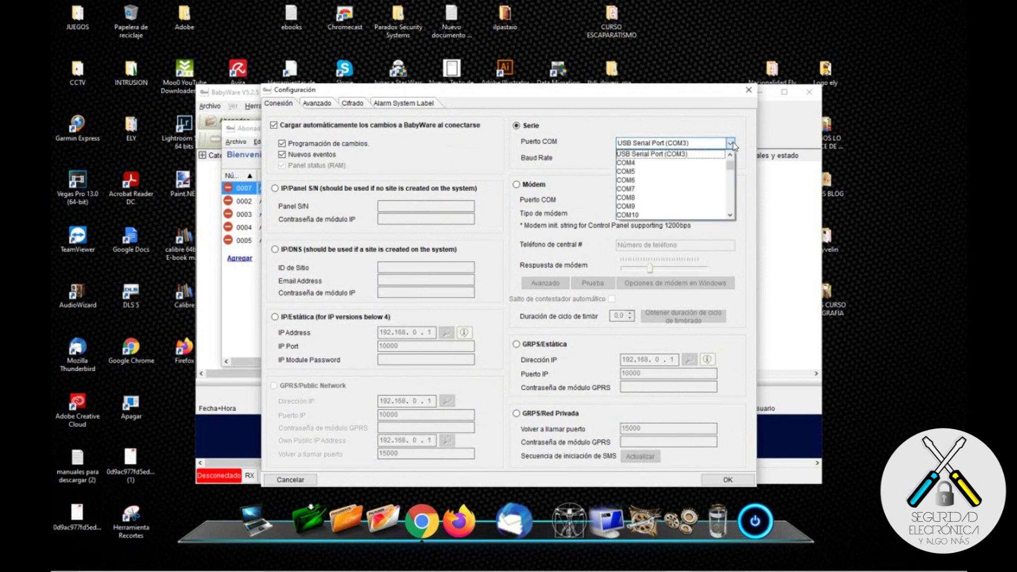
pyautogui.click(688, 155)
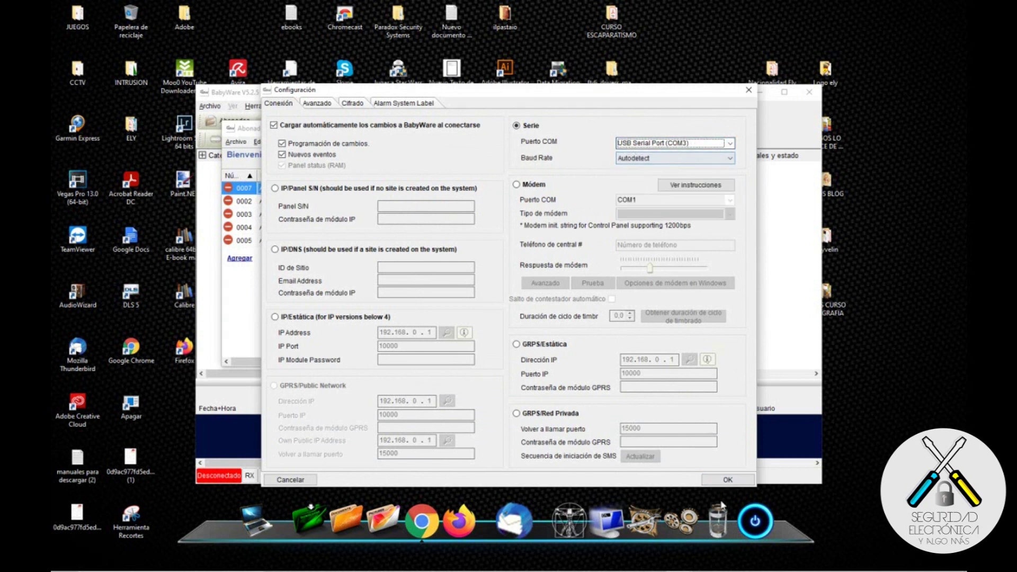
pyautogui.click(726, 480)
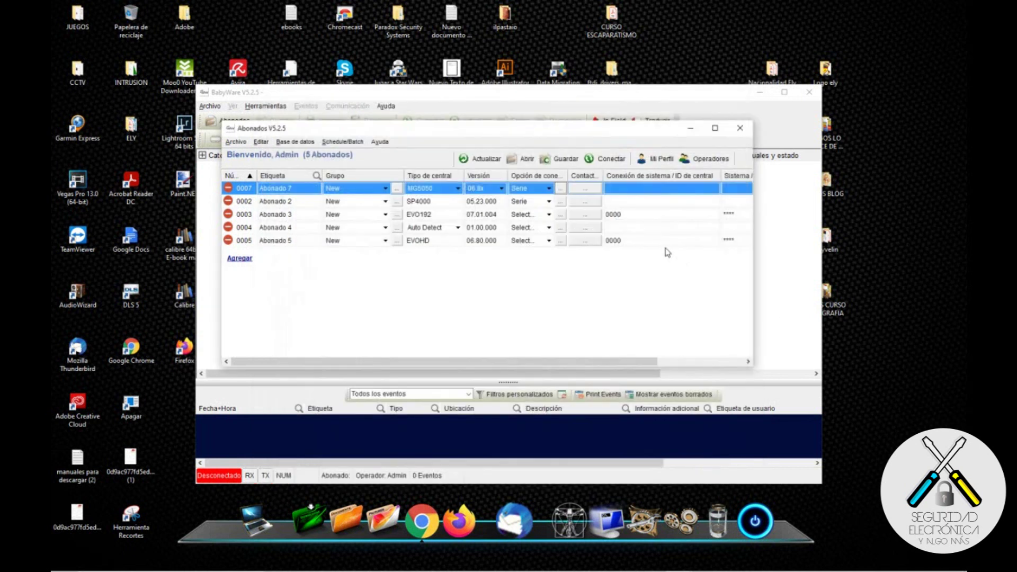
pyautogui.click(607, 161)
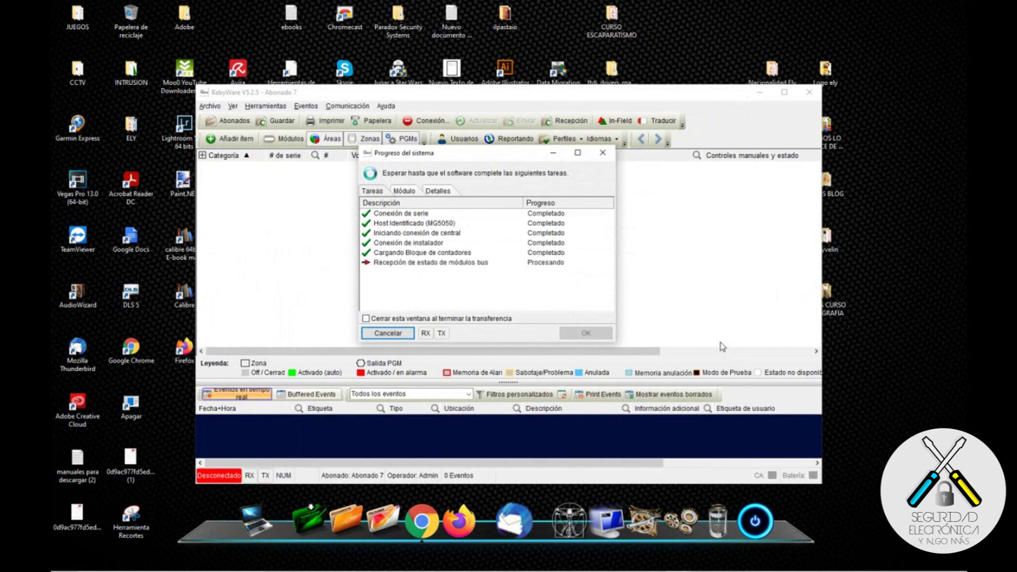
# Step: Accept reading the panel's programming and maximize the BabyWare window
pyautogui.click(611, 348)
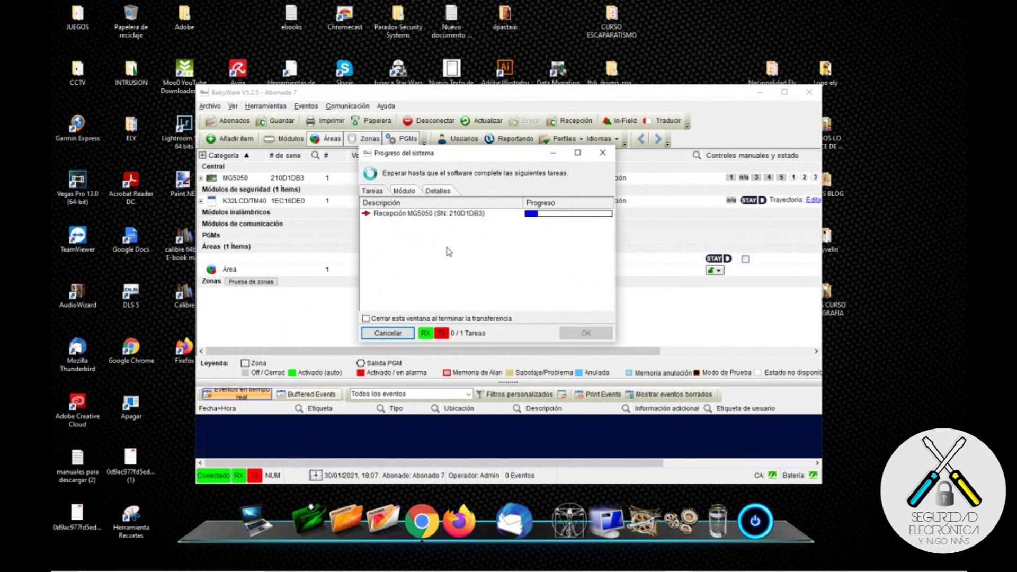
pyautogui.click(784, 93)
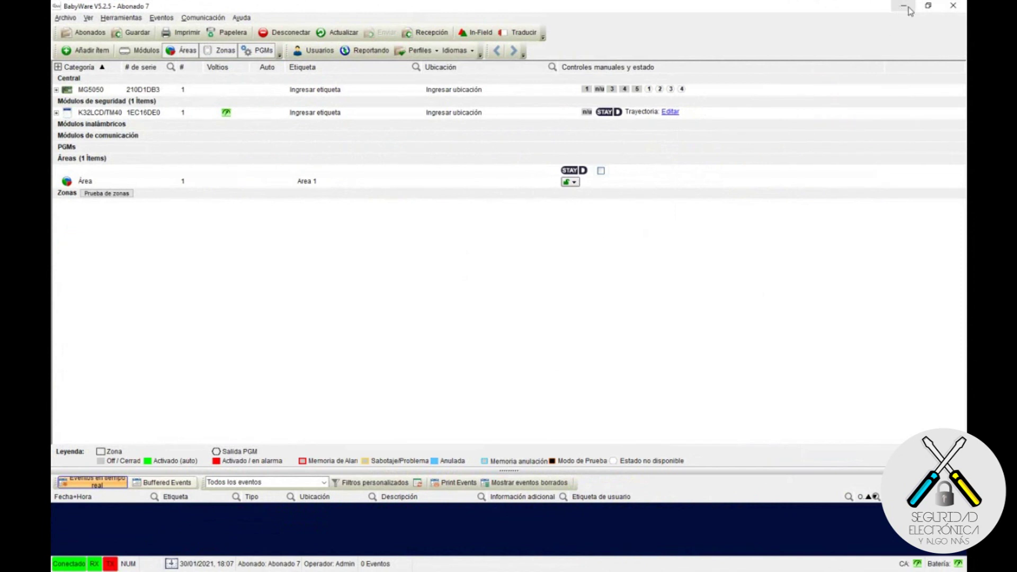
# Step: Bring the finished Progreso window into view, close it, and maximize BabyWare again
pyautogui.click(929, 5)
pyautogui.moveTo(617, 96); pyautogui.dragTo(628, 256)
pyautogui.moveTo(512, 157); pyautogui.dragTo(885, 292)
pyautogui.moveTo(689, 256); pyautogui.dragTo(620, 2)
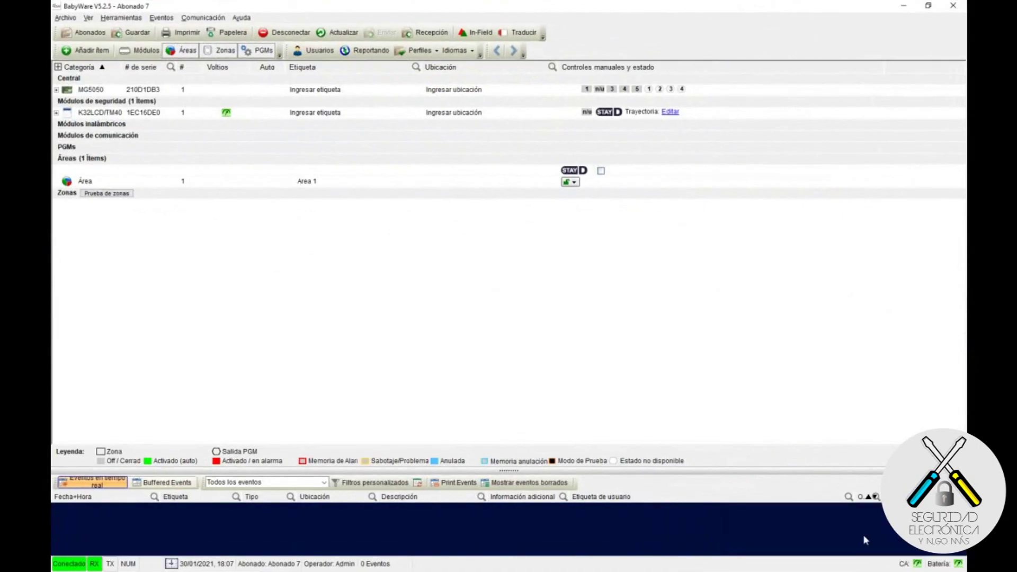
pyautogui.moveTo(859, 8); pyautogui.dragTo(633, 110)
pyautogui.moveTo(915, 293); pyautogui.dragTo(591, 204)
pyautogui.click(653, 399)
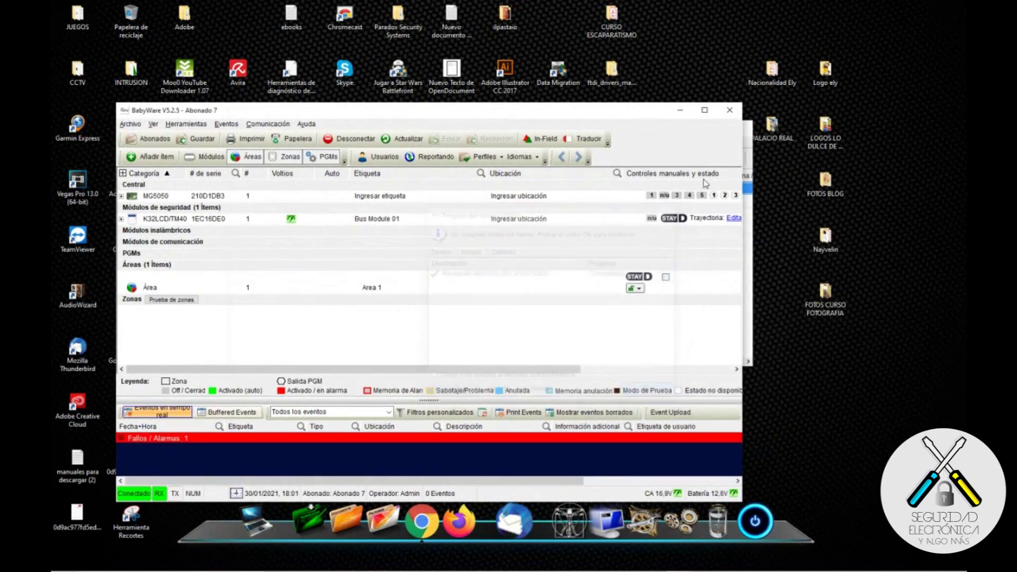
pyautogui.click(705, 110)
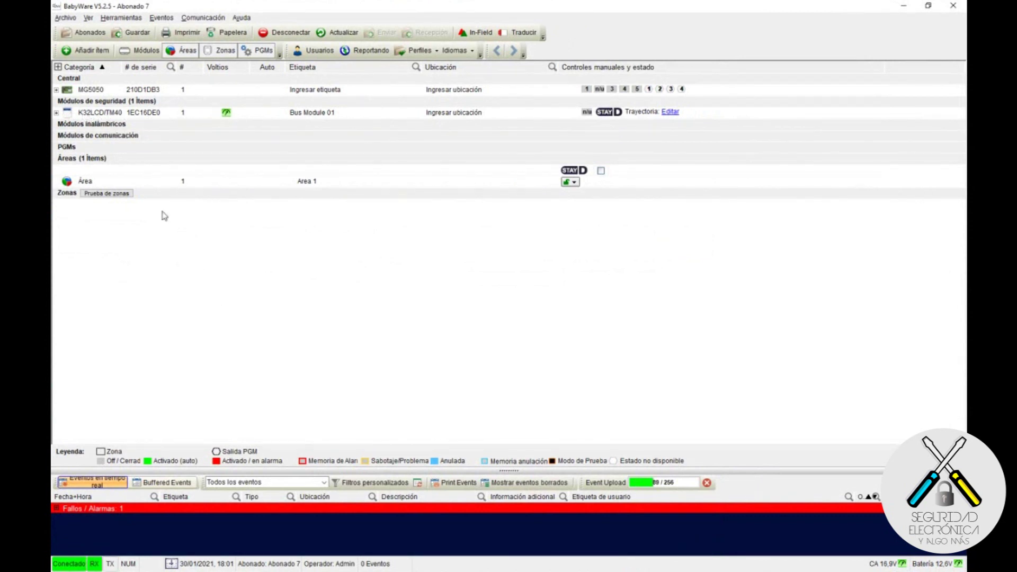
# Step: Add one K37/K32RF keypad from the Teclados inalámbricos category
pyautogui.click(90, 52)
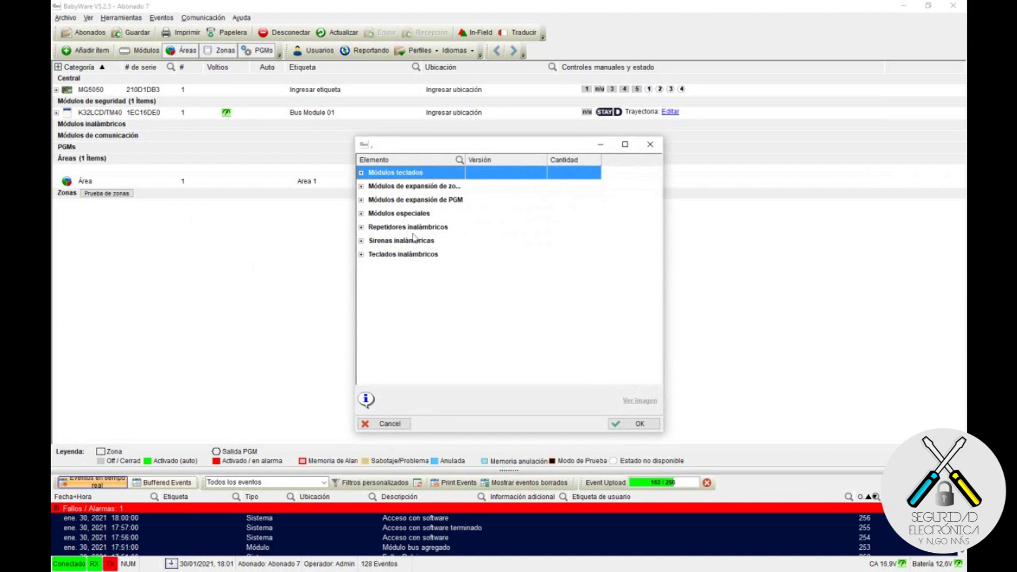
pyautogui.click(366, 257)
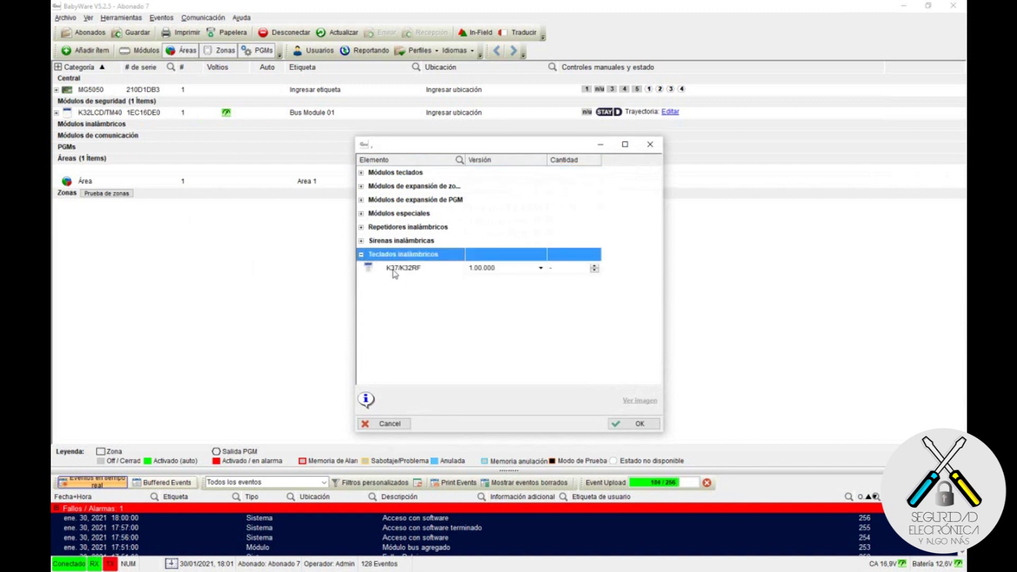
pyautogui.click(576, 271)
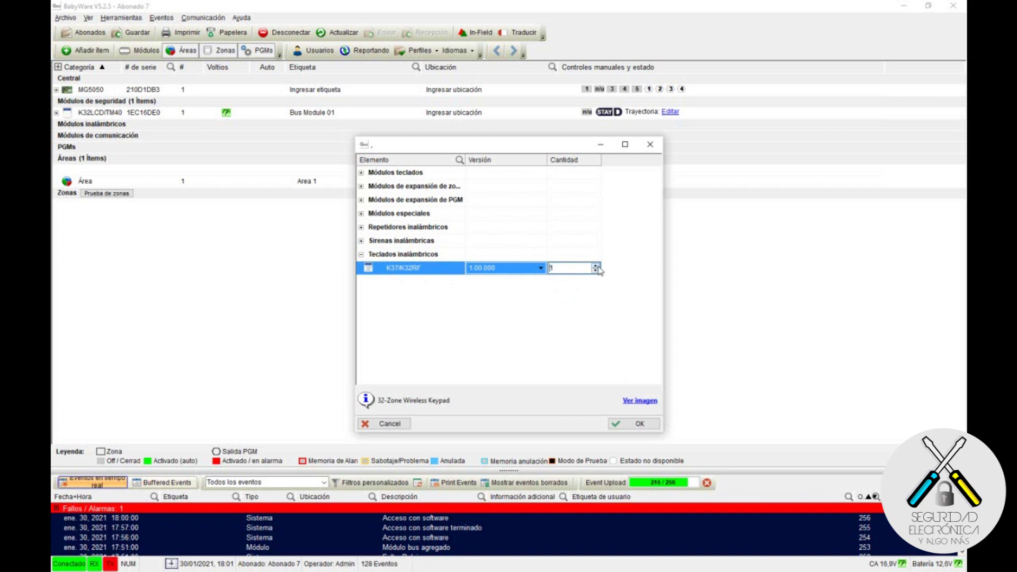
pyautogui.click(589, 292)
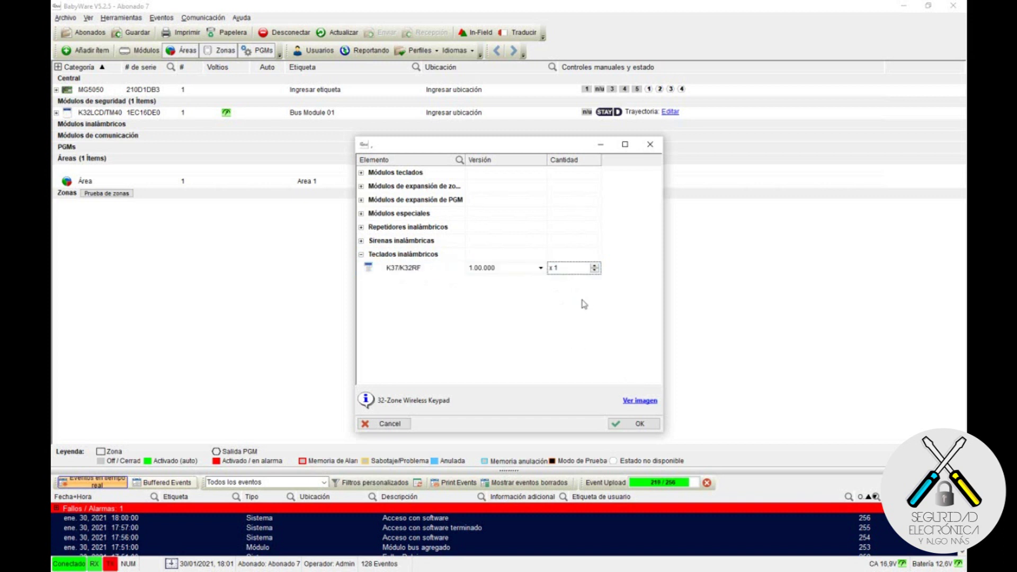
pyautogui.click(637, 424)
pyautogui.press('Tab')
pyautogui.press('Tab')
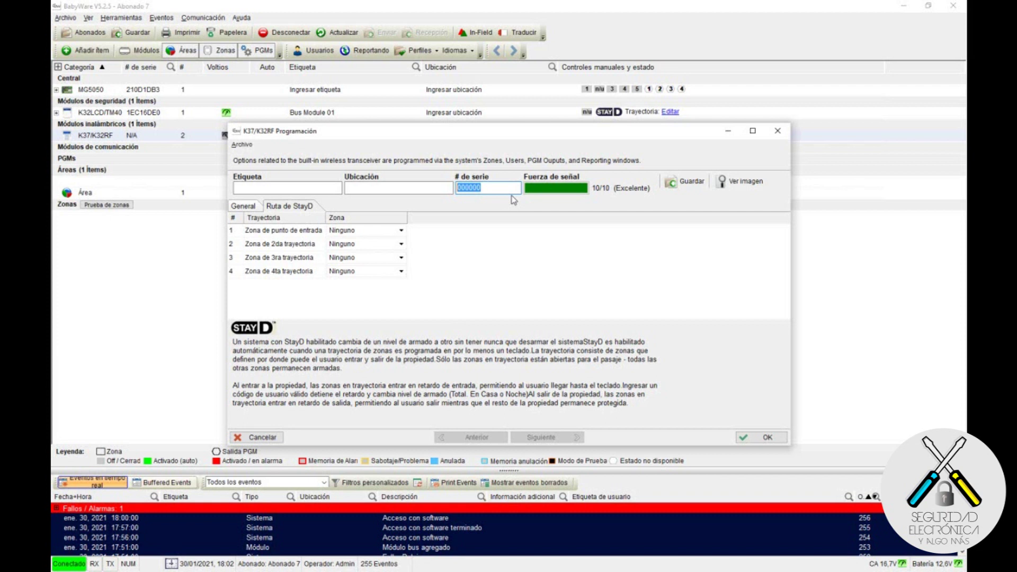
# Step: Enter the keypad's serial number and review its general options and StayD trajectory zones
pyautogui.write('184208')
pyautogui.click(249, 206)
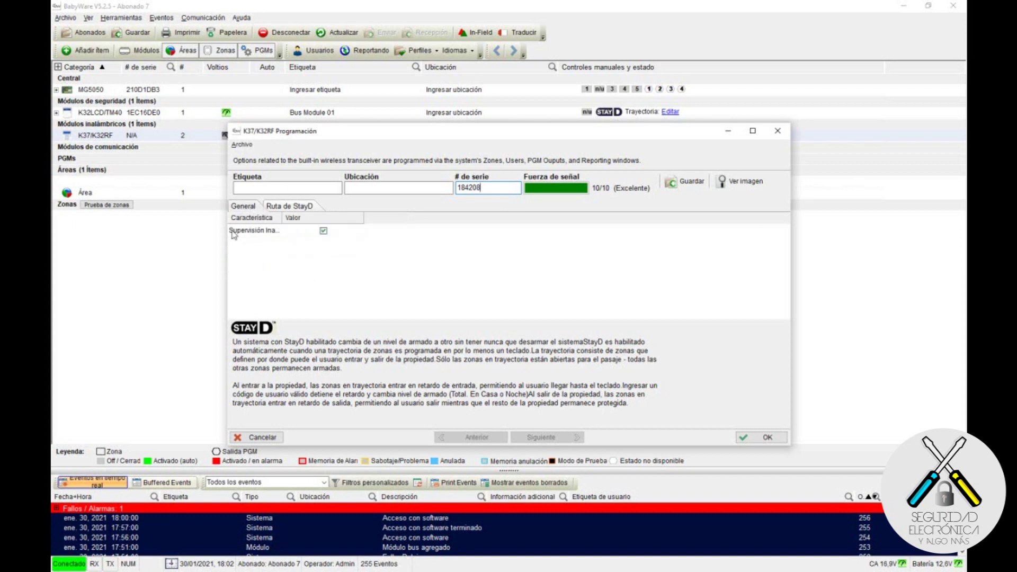
pyautogui.moveTo(284, 216); pyautogui.dragTo(320, 218)
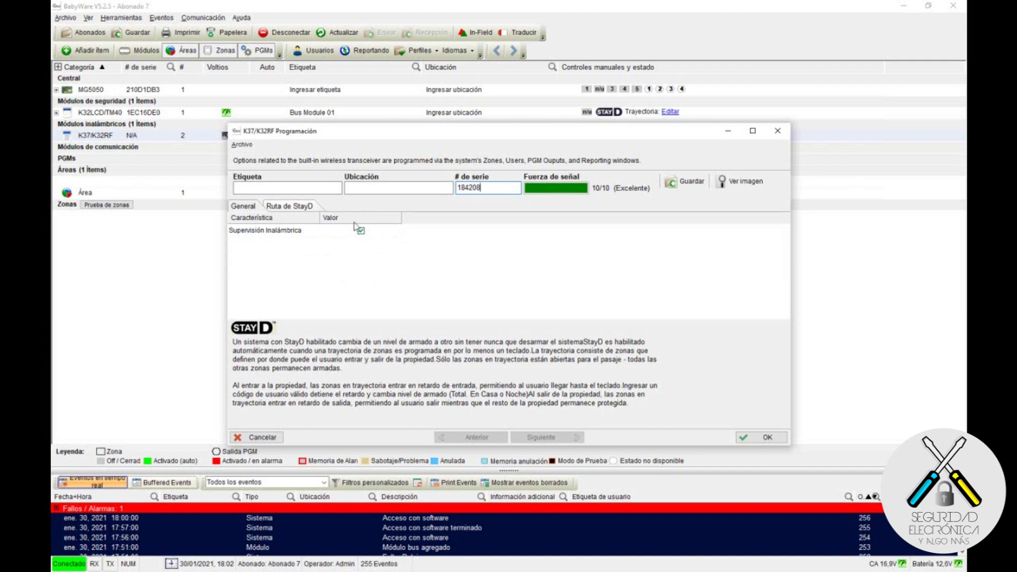
pyautogui.click(289, 206)
pyautogui.click(251, 206)
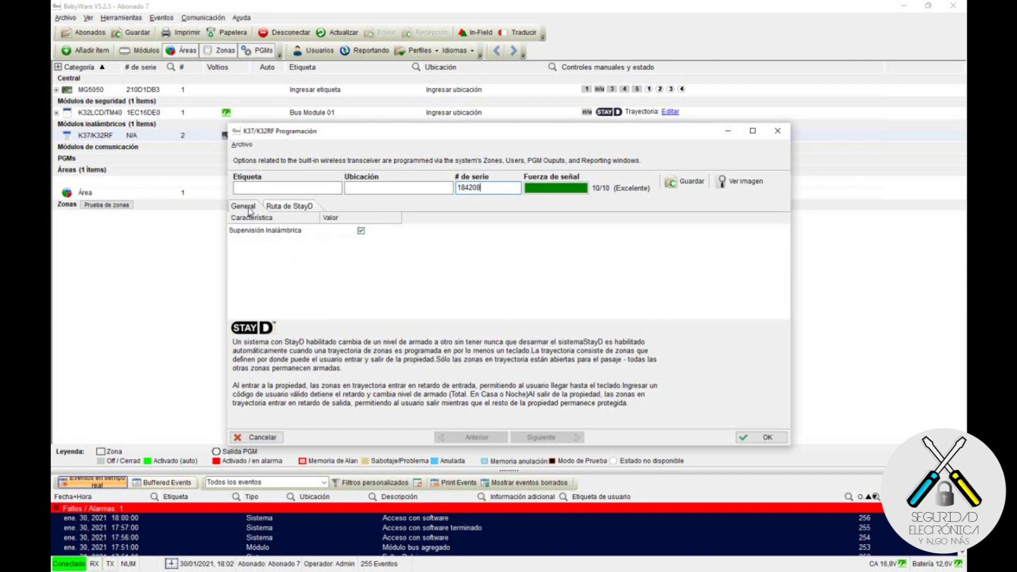
pyautogui.click(290, 208)
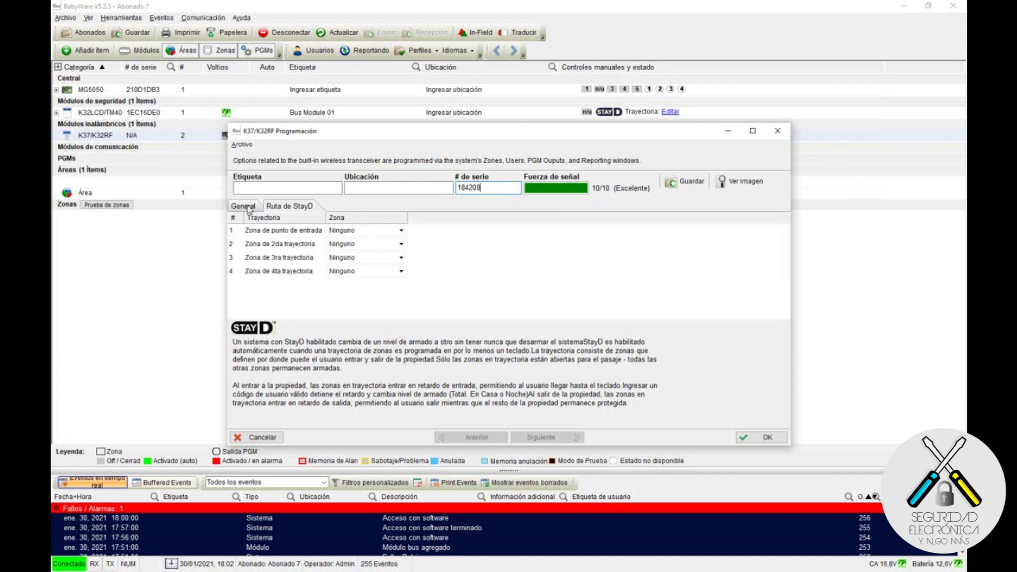
pyautogui.click(248, 208)
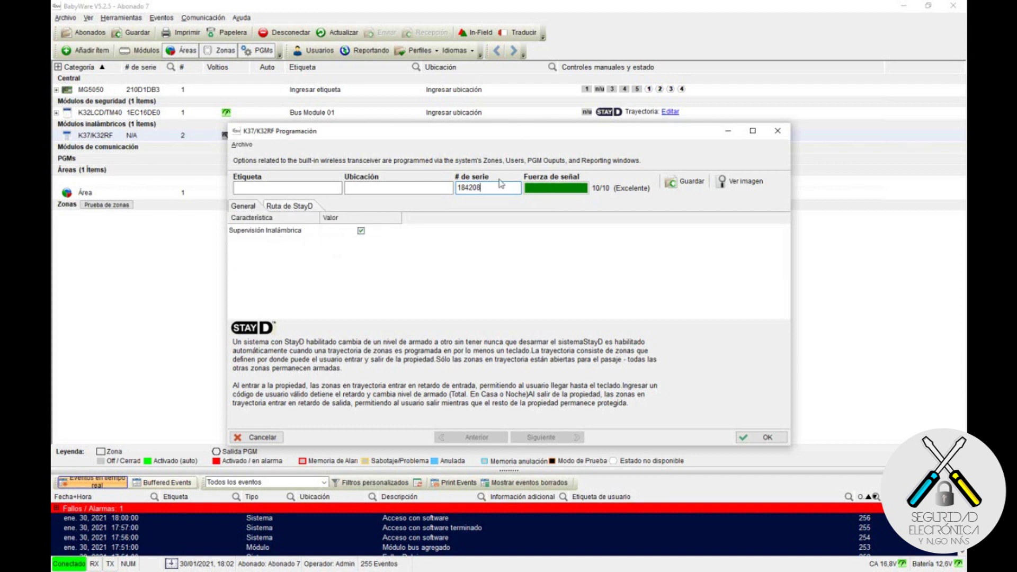
# Step: Label the keypad TECLADO PRINCIPAL with location ENTRADA CASA and confirm its programming
pyautogui.click(303, 186)
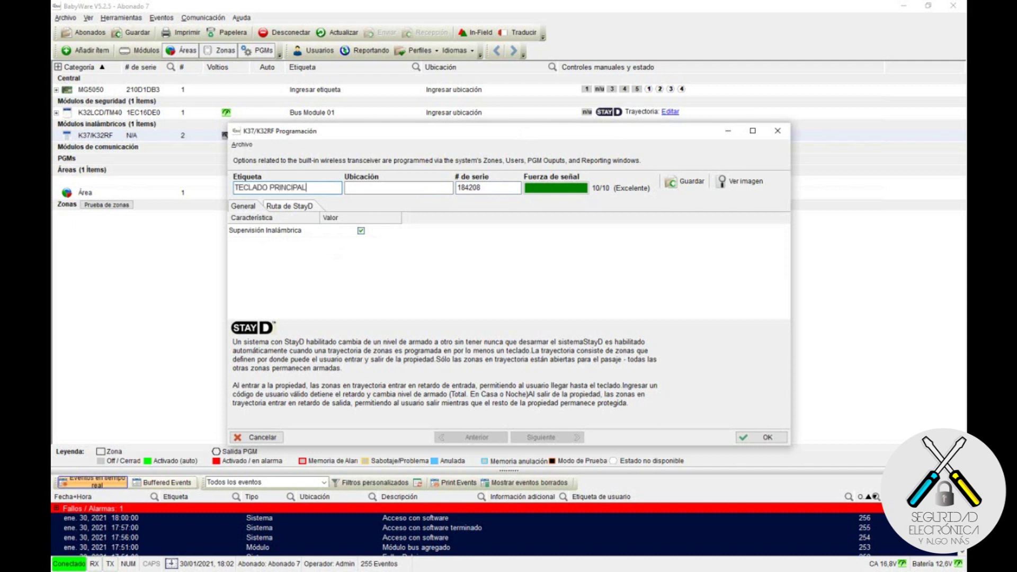
pyautogui.click(351, 188)
pyautogui.write('ENTRADA CASA')
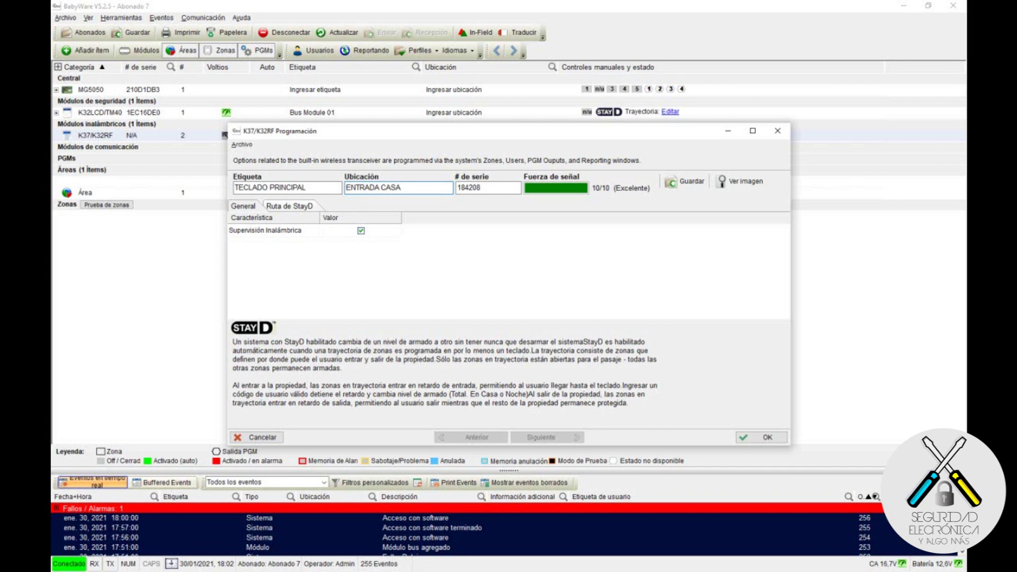
pyautogui.click(745, 438)
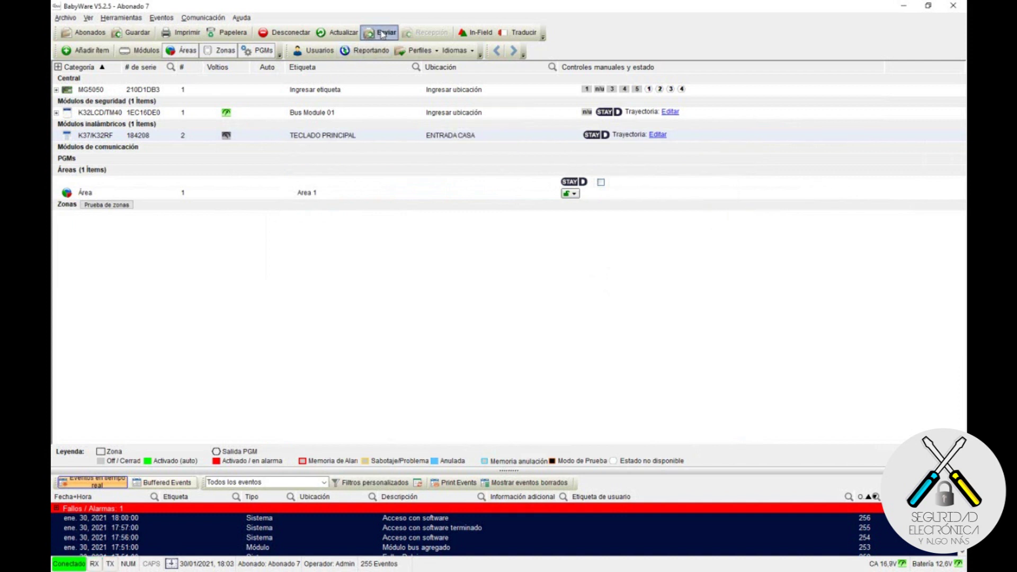
# Step: Save the account and send its pending programming changes to the MG5050 panel
pyautogui.click(142, 35)
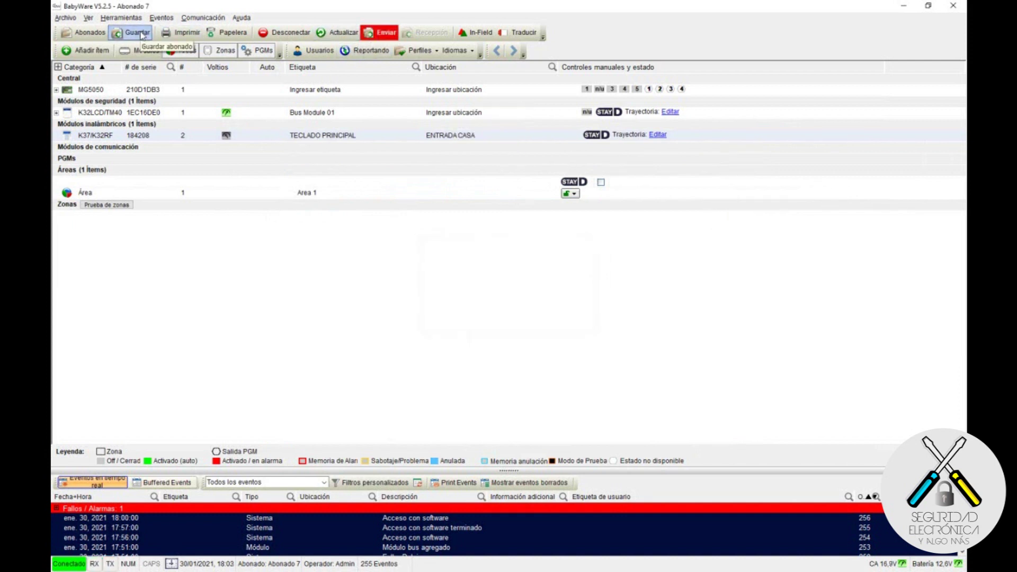
pyautogui.click(383, 35)
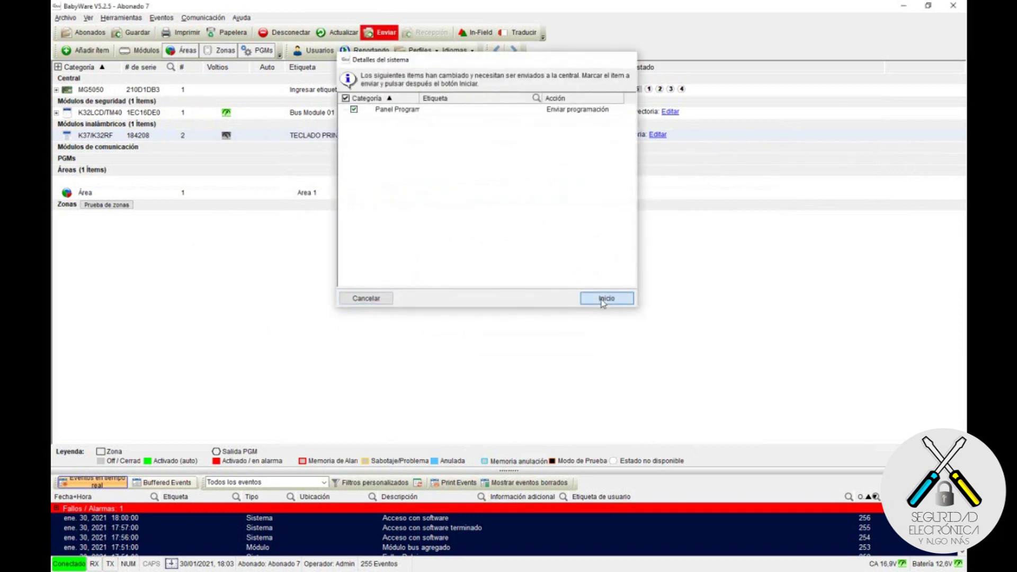
pyautogui.click(602, 300)
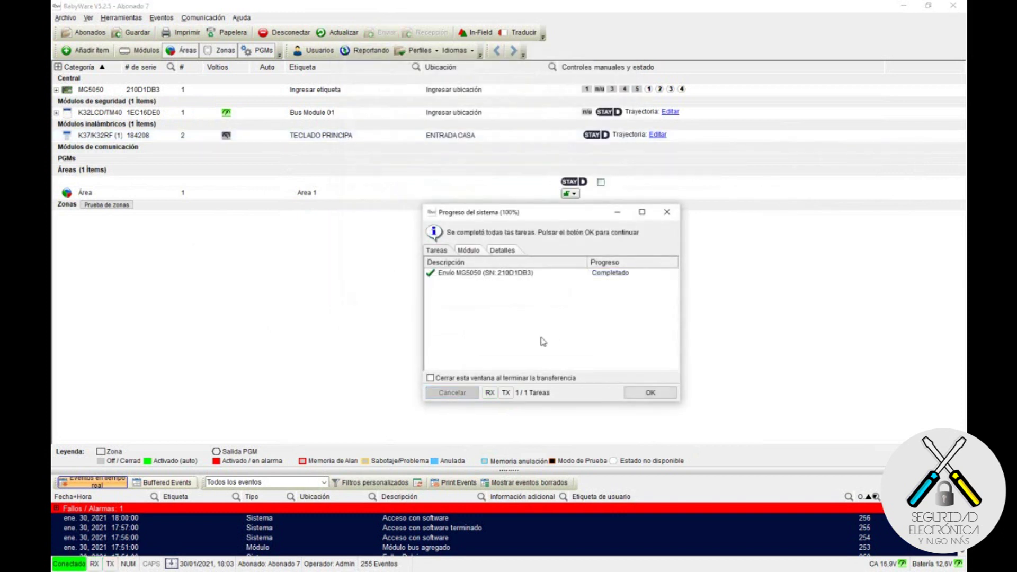
pyautogui.click(644, 393)
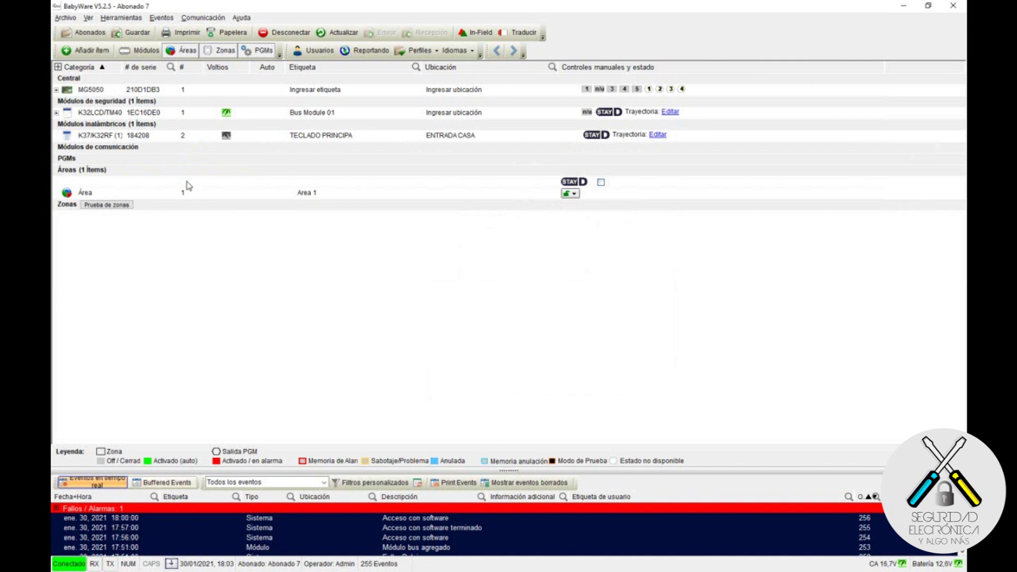
# Step: Refresh the MG5050 panel's status and upload its latest events
pyautogui.click(349, 34)
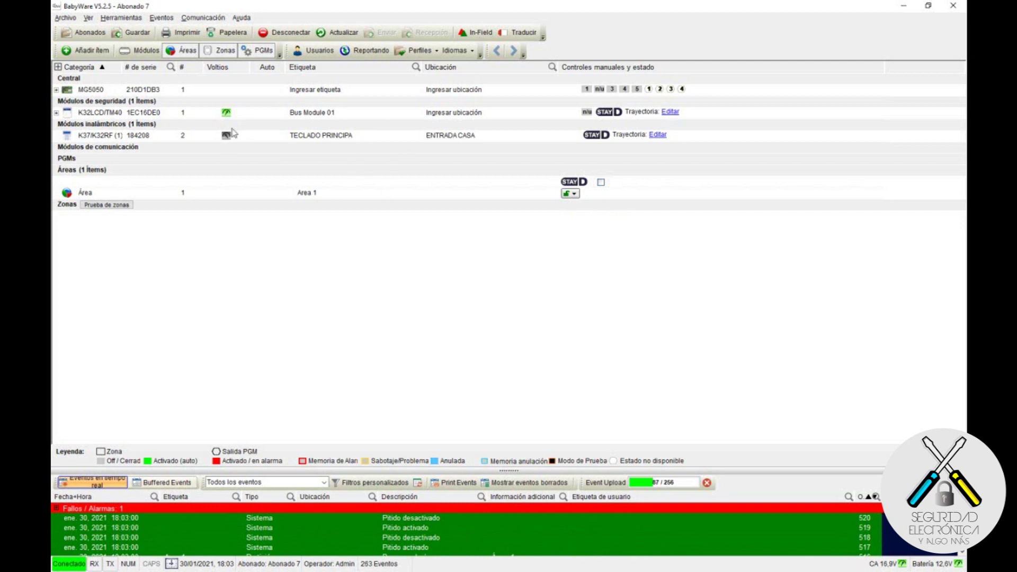
pyautogui.moveTo(227, 139)
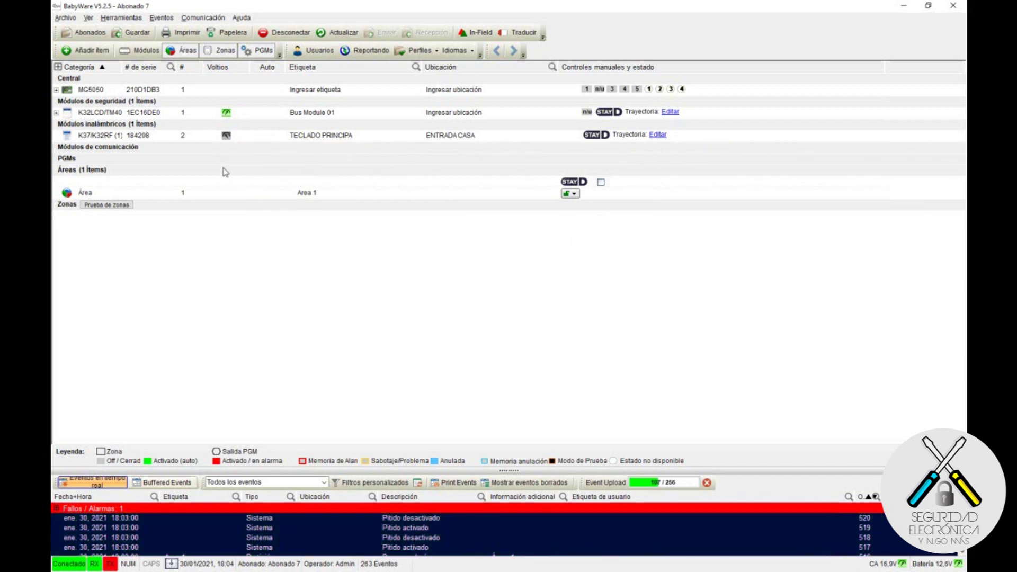
pyautogui.moveTo(144, 138)
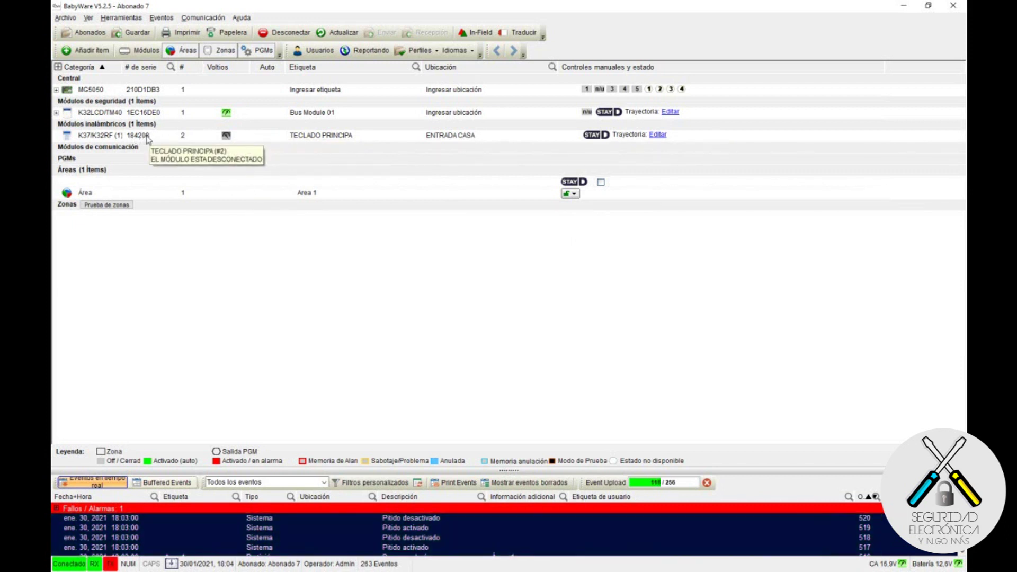
pyautogui.doubleClick(115, 137)
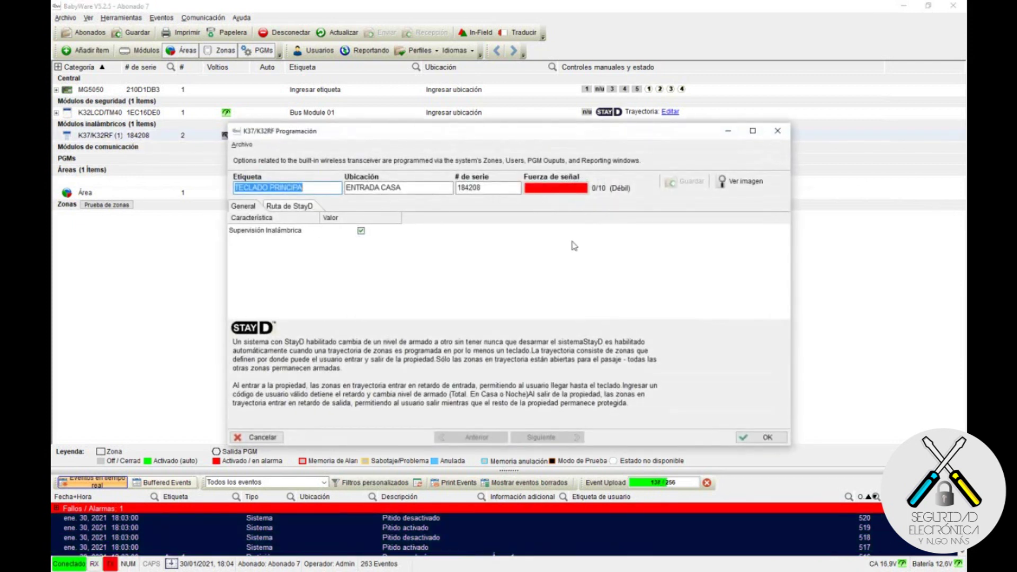
pyautogui.click(766, 437)
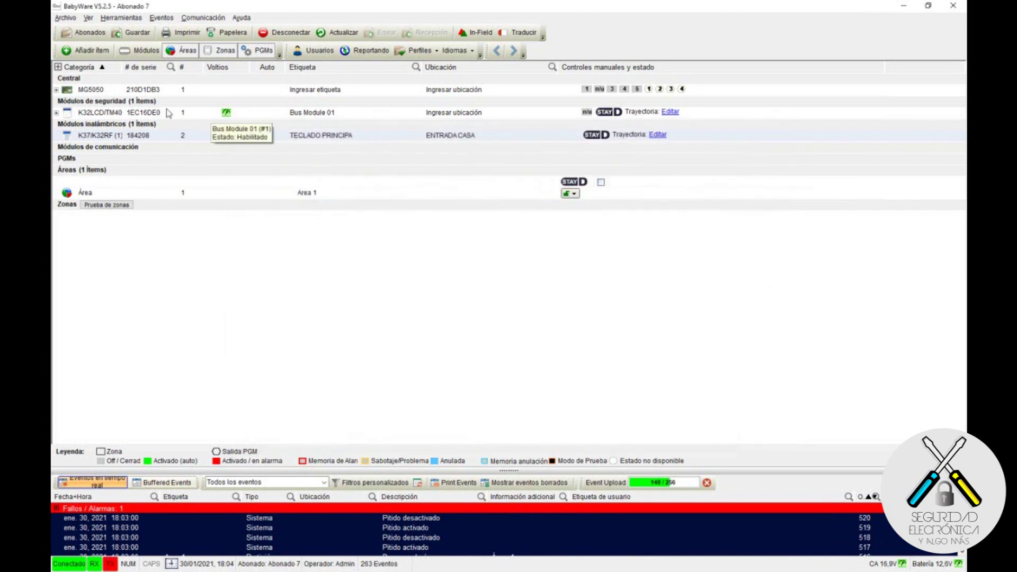
pyautogui.rightClick(109, 136)
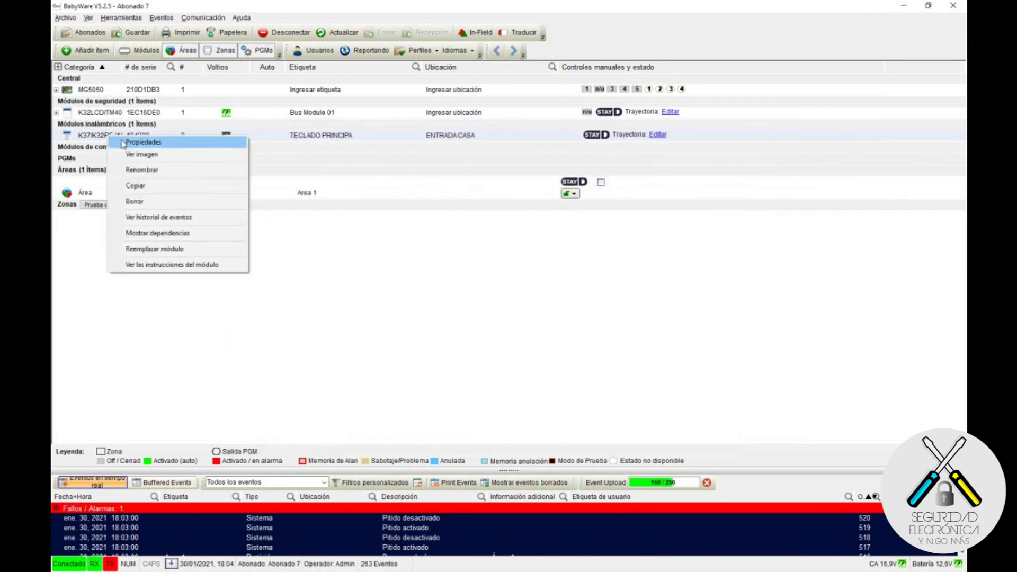
pyautogui.click(132, 154)
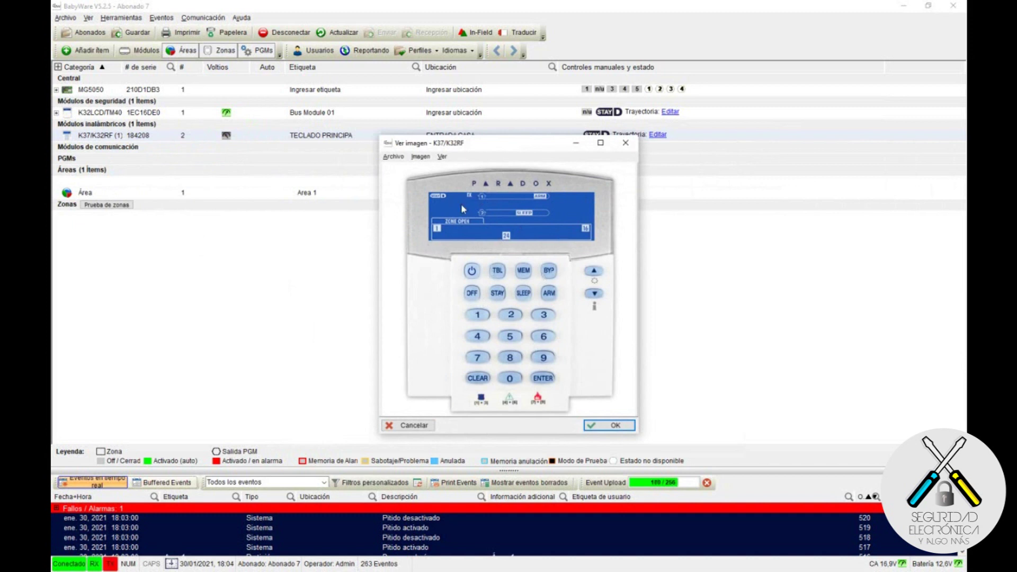
pyautogui.click(609, 426)
pyautogui.rightClick(133, 137)
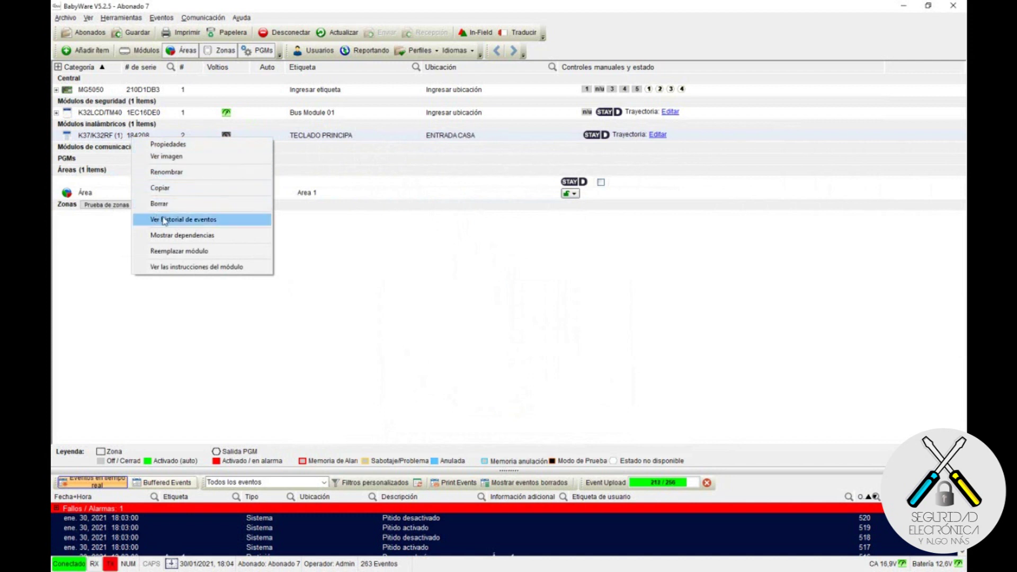
pyautogui.click(191, 221)
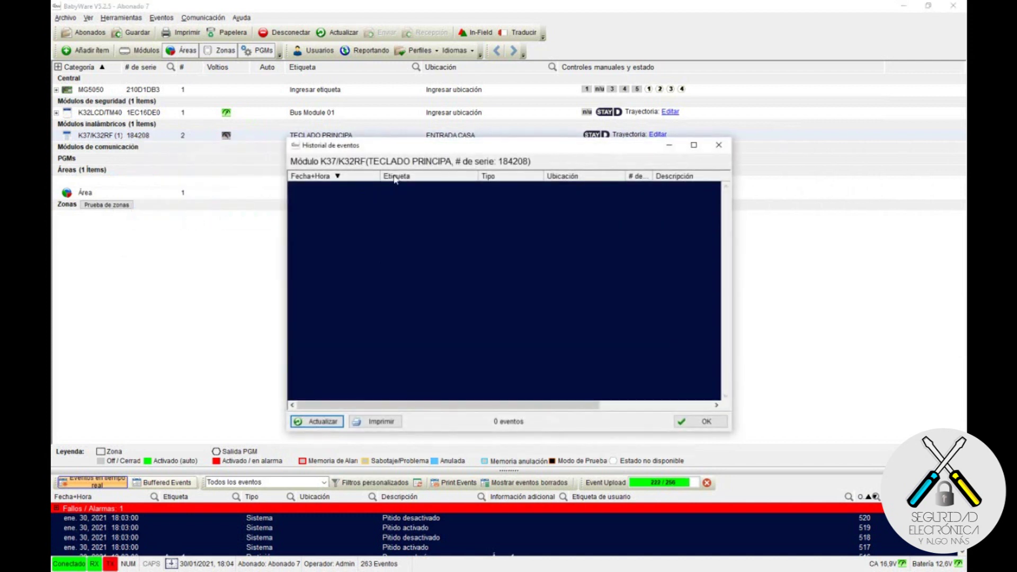
pyautogui.moveTo(448, 405); pyautogui.dragTo(490, 208)
pyautogui.click(703, 422)
pyautogui.rightClick(115, 134)
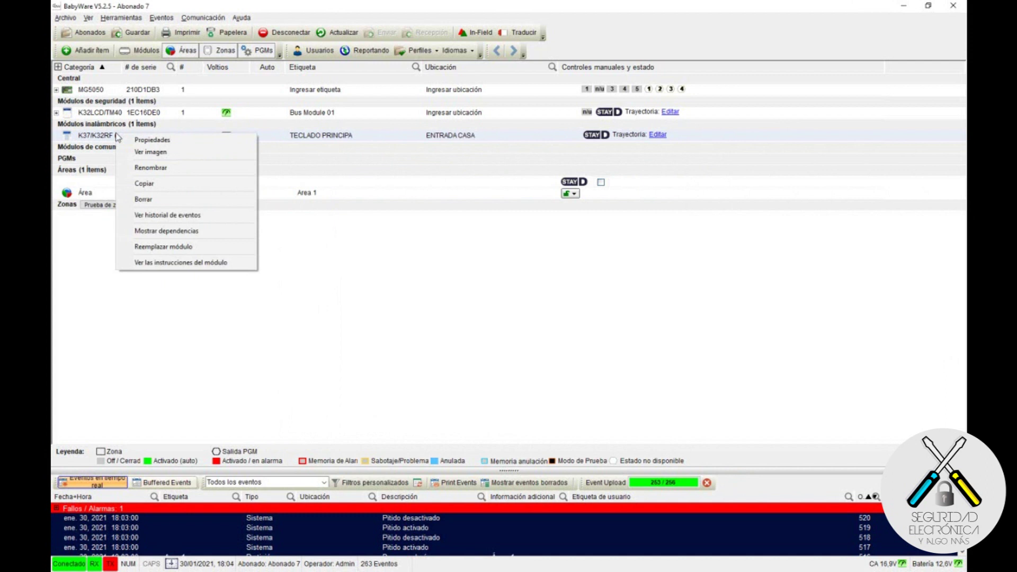
pyautogui.click(191, 231)
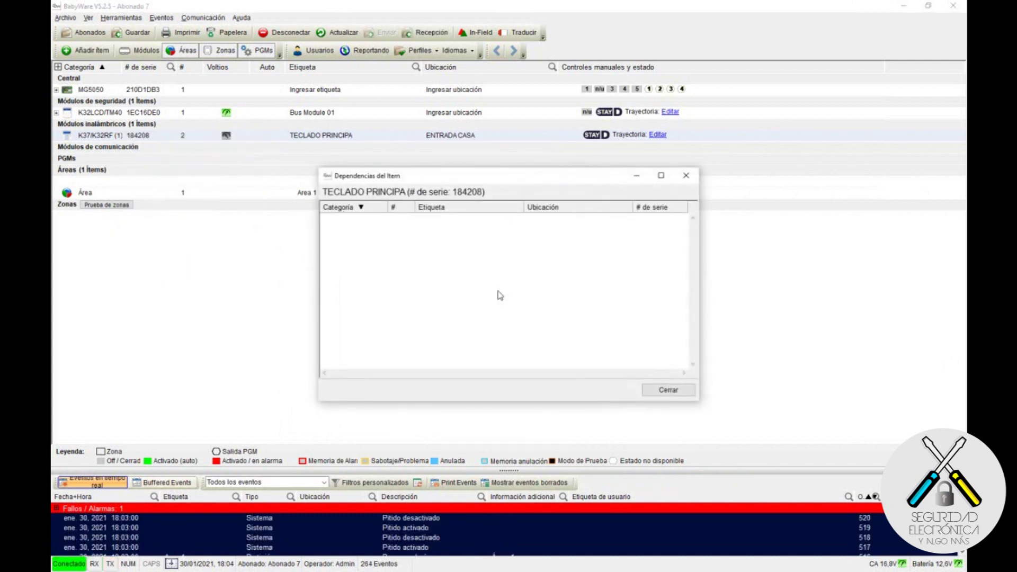
pyautogui.click(668, 390)
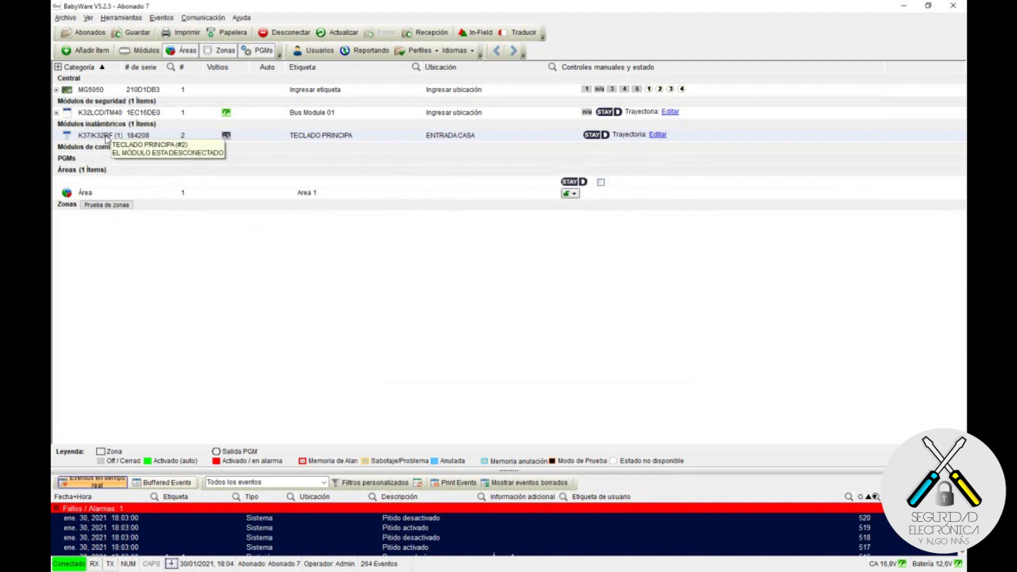
pyautogui.rightClick(107, 138)
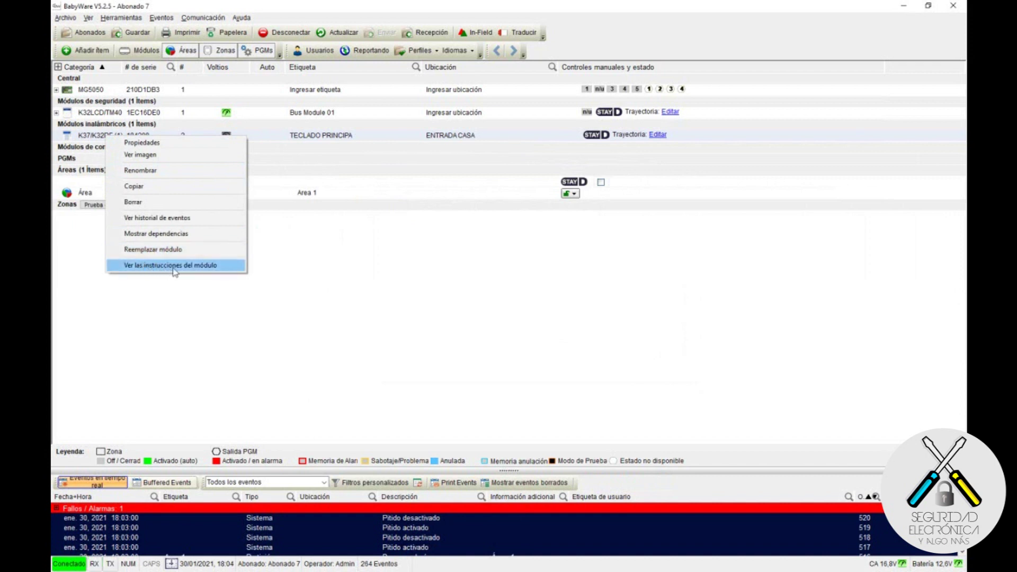
pyautogui.click(175, 266)
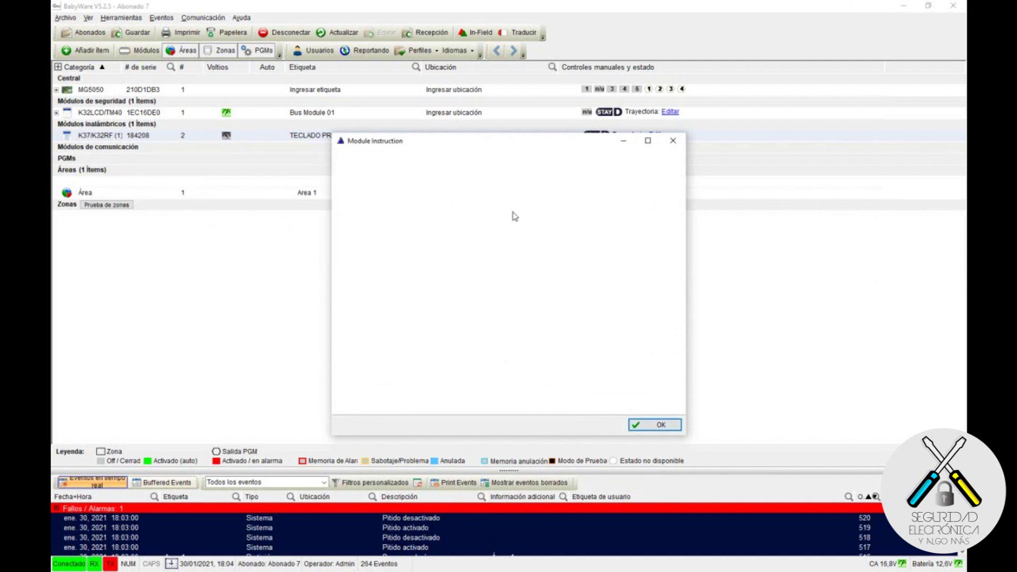
pyautogui.click(653, 424)
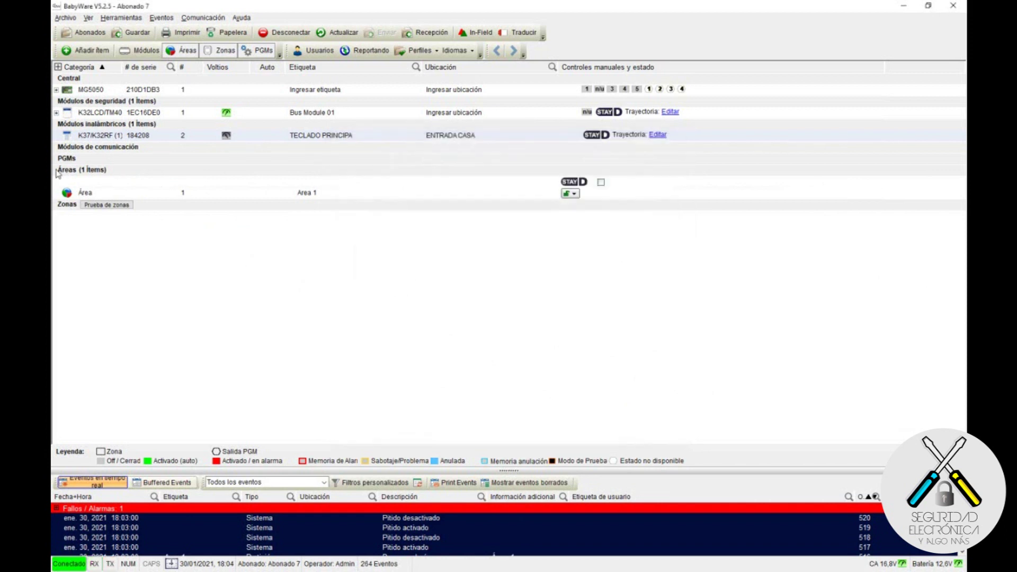
pyautogui.click(241, 17)
pyautogui.click(263, 41)
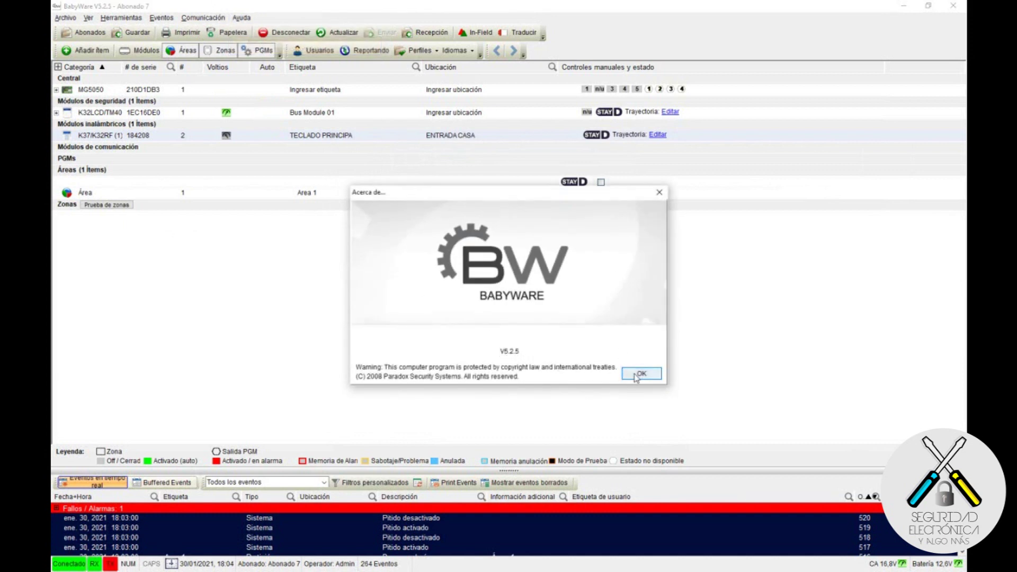
pyautogui.click(639, 375)
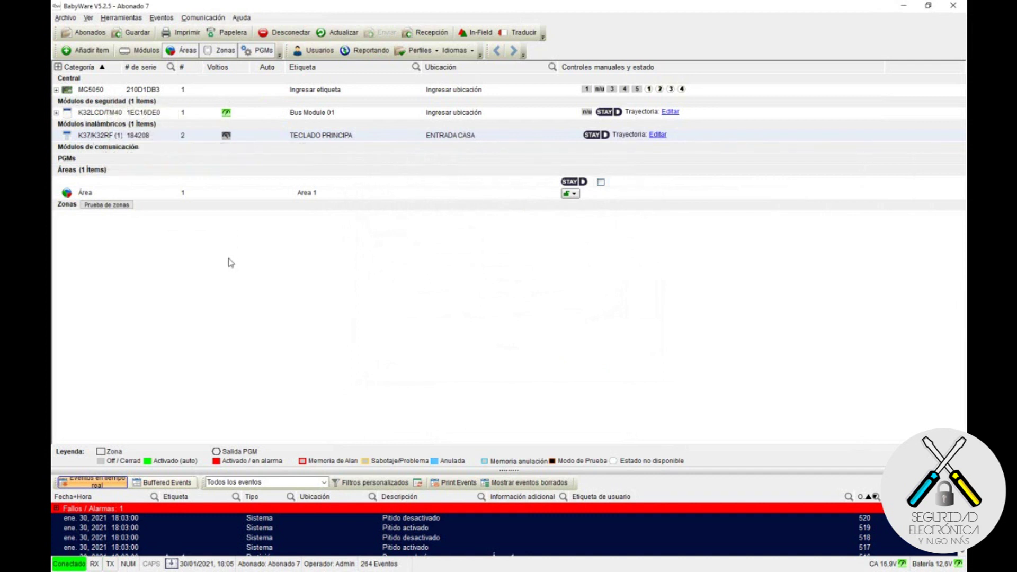
# Step: Check the keypad module's options menu without deleting it, then disconnect from the panel
pyautogui.rightClick(110, 136)
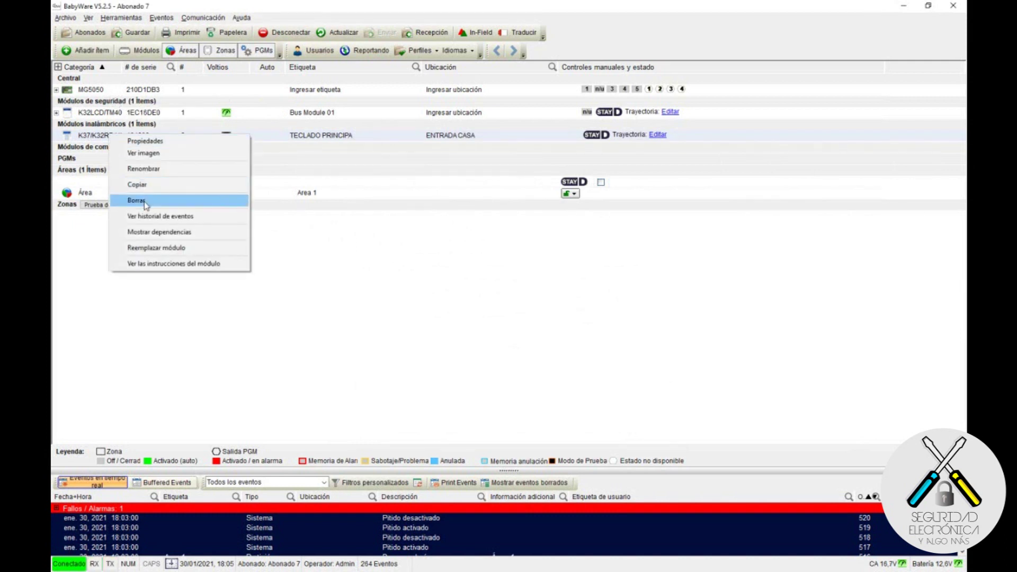
pyautogui.click(344, 274)
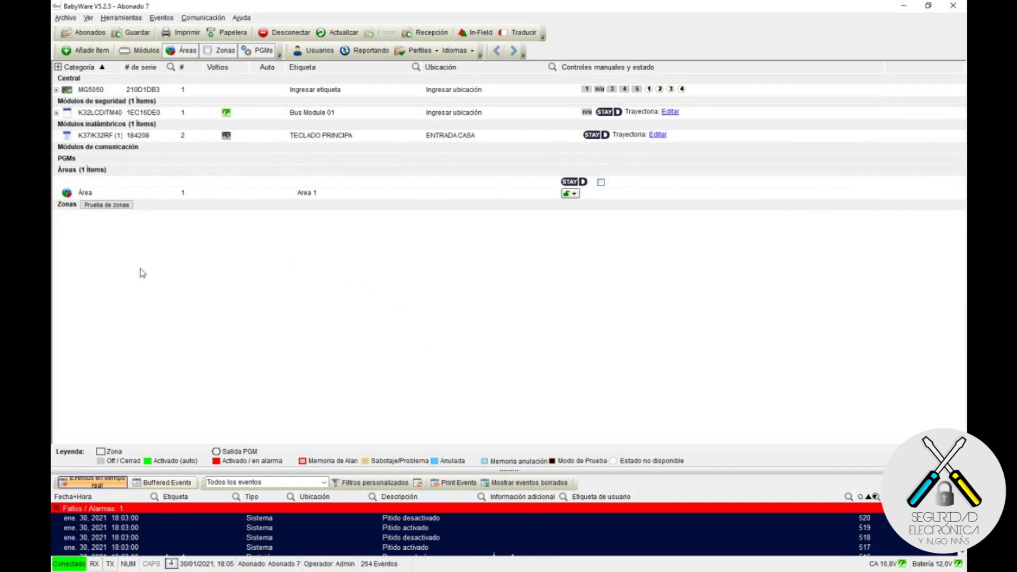
pyautogui.click(290, 34)
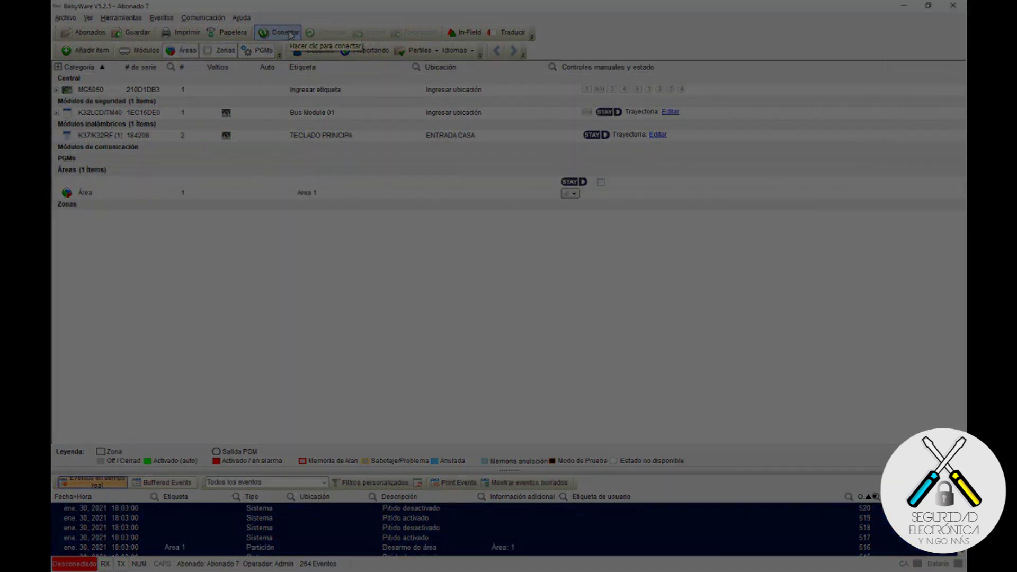